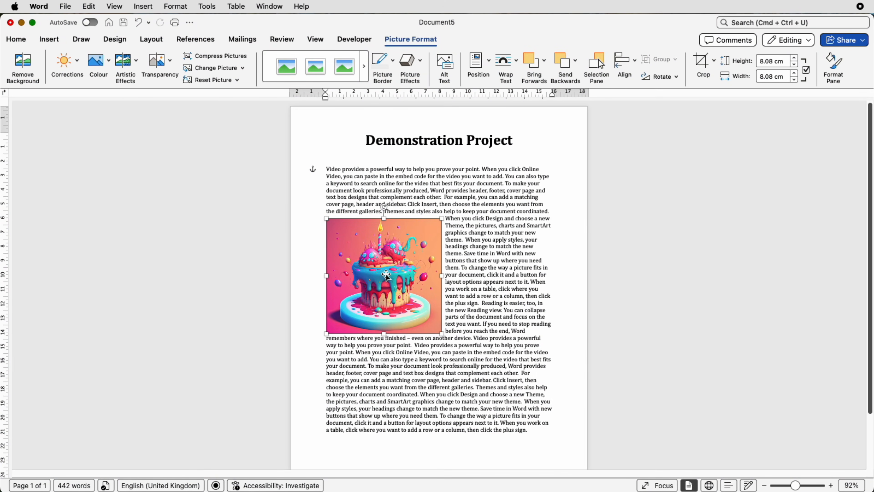
Delete the existing cake picture from the body text of the document
mouse_move(388, 275)
left_mouse_down()
mouse_move(421, 281)
mouse_move(383, 279)
left_mouse_up()
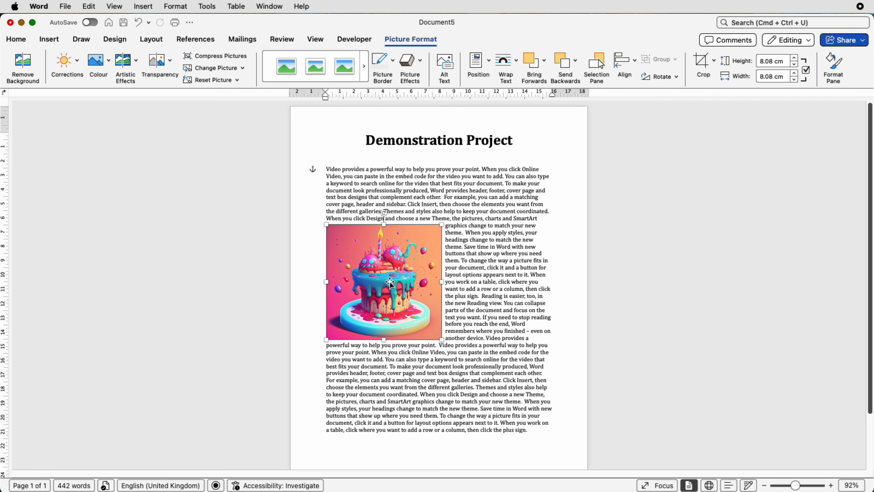
mouse_move(390, 283)
left_mouse_down()
mouse_move(442, 286)
mouse_move(392, 285)
left_mouse_up()
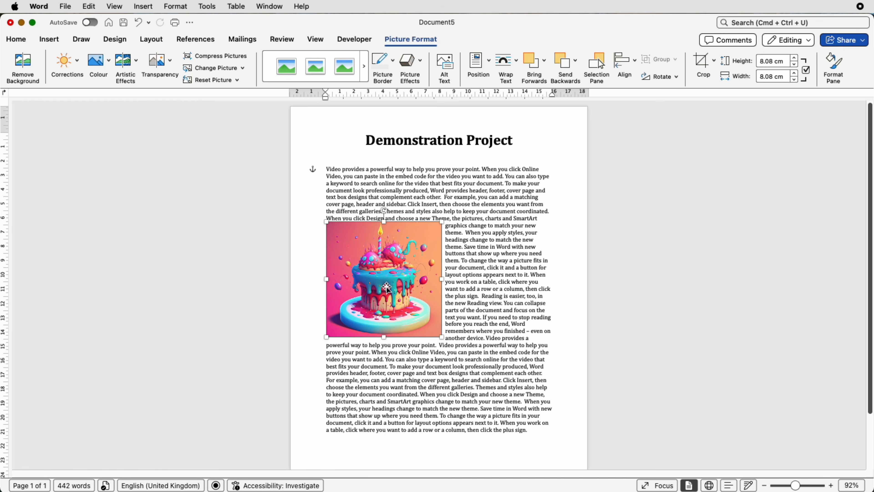
key("Delete")
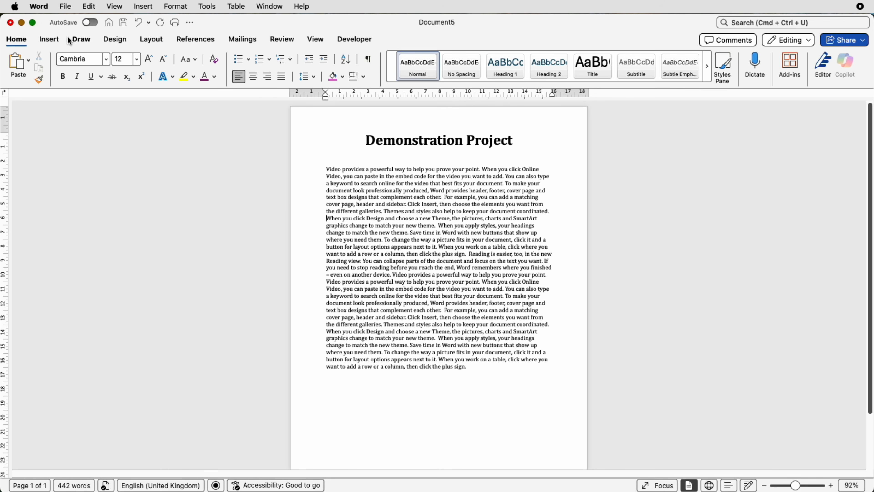
Insert the cake picture from a file at the position of the deleted one
left_click(49, 39)
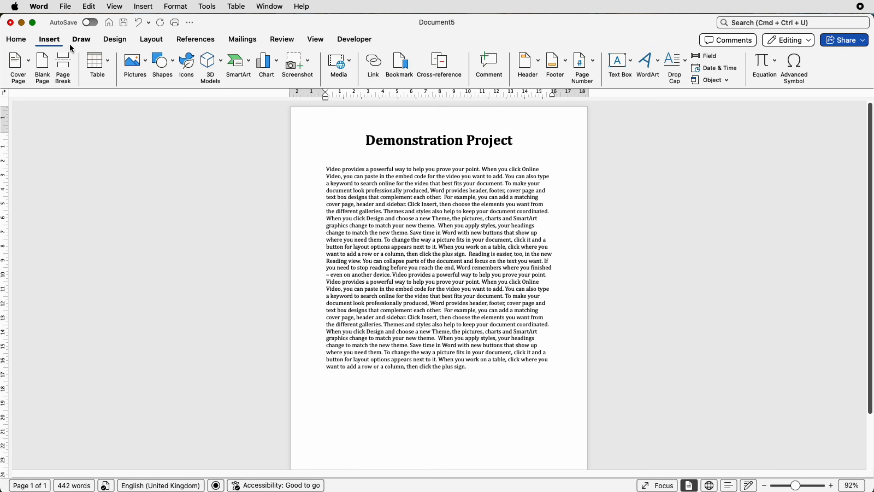
left_click(144, 60)
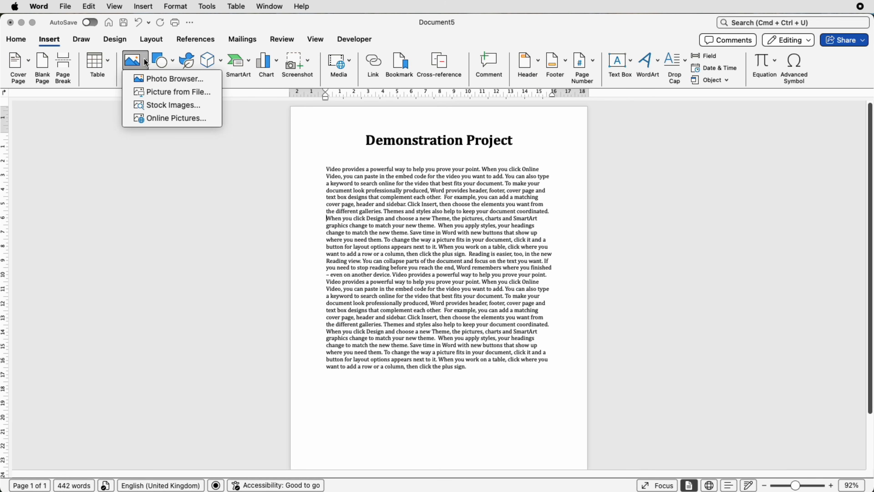
left_click(161, 93)
left_click(387, 347)
left_click(748, 427)
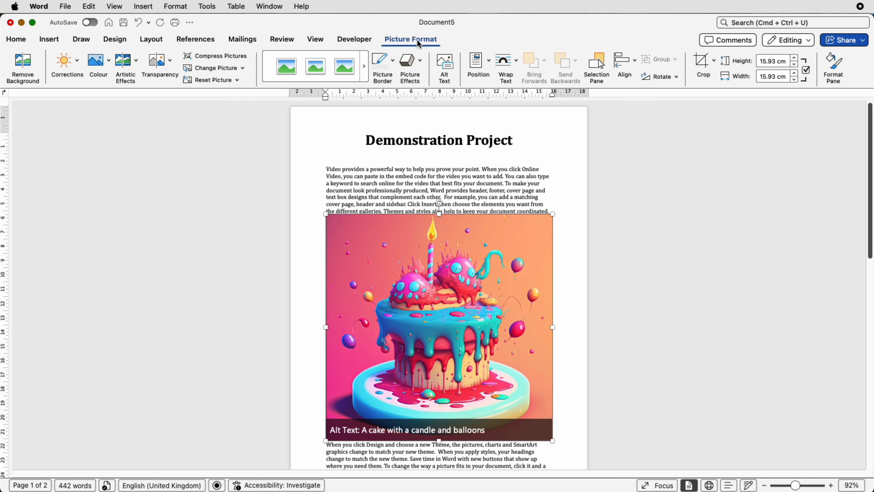
Set the picture's text wrapping to Tight and shrink it proportionally to about 7.84 cm square
left_click(516, 62)
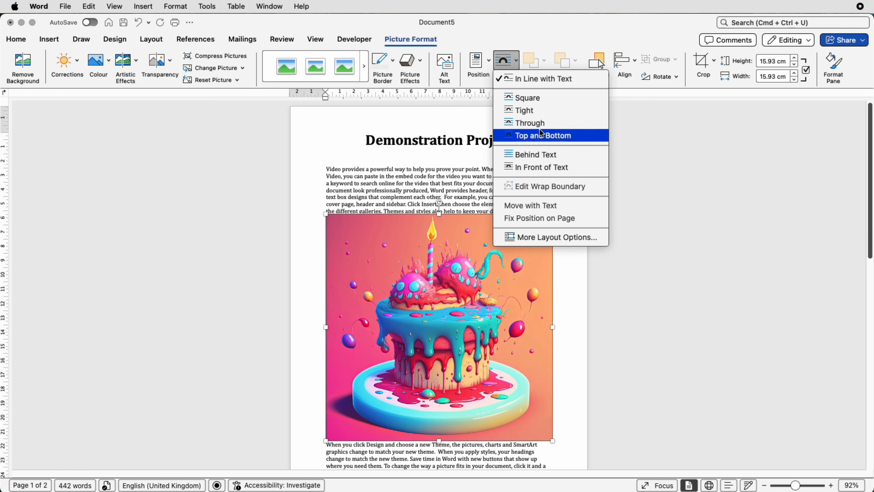
left_click(512, 112)
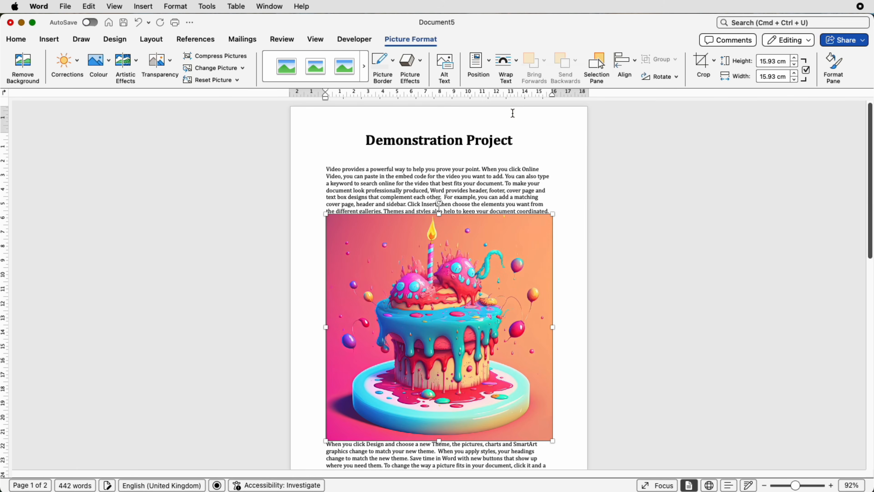
left_click_drag(550, 213, 392, 255)
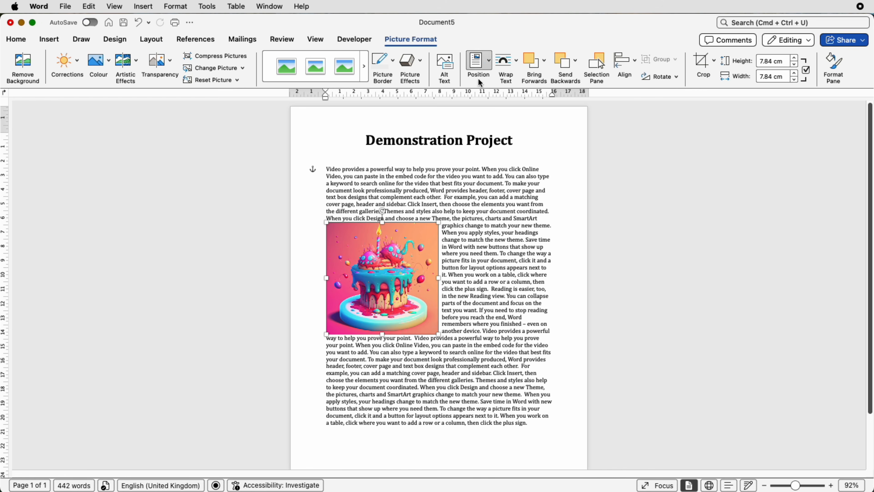
Set the picture's distance from text to 1 cm on all four sides and move it to the right side of the text
left_click(516, 68)
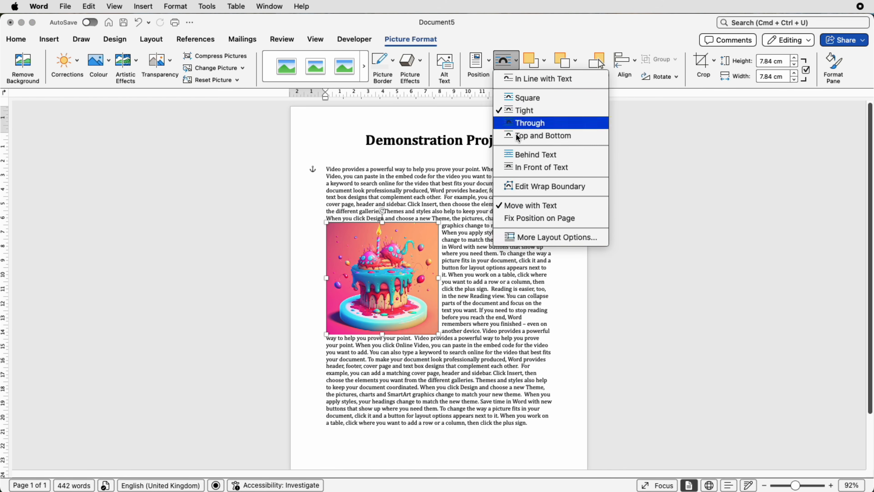
left_click(520, 238)
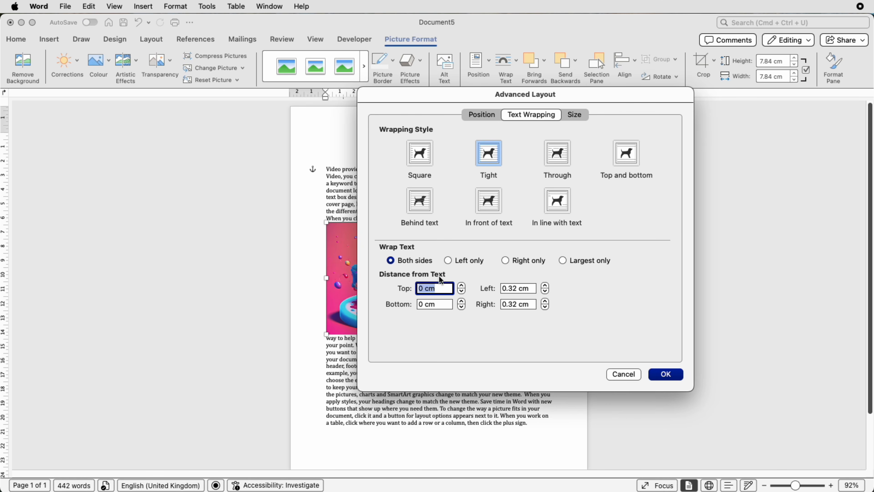
type("1")
key("Tab")
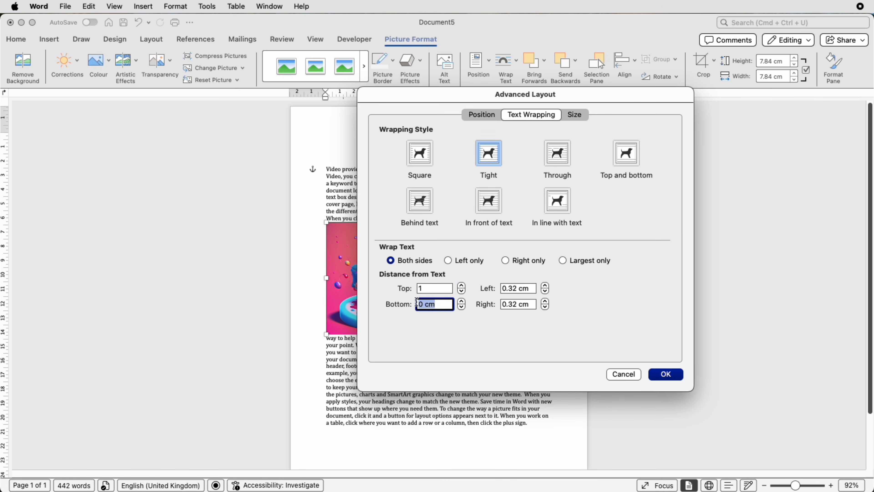
type("1")
key("Tab")
type("1")
left_click_drag(533, 303, 501, 303)
type("1")
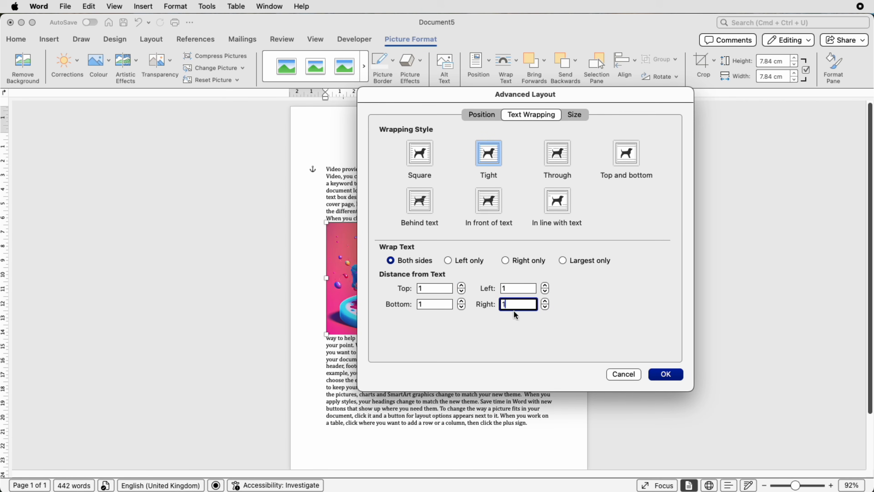
left_click(660, 381)
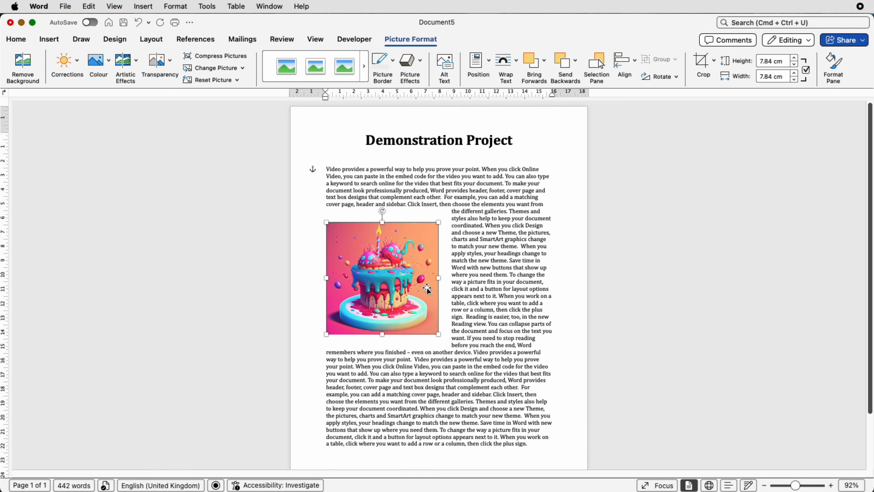
left_click_drag(382, 276, 487, 278)
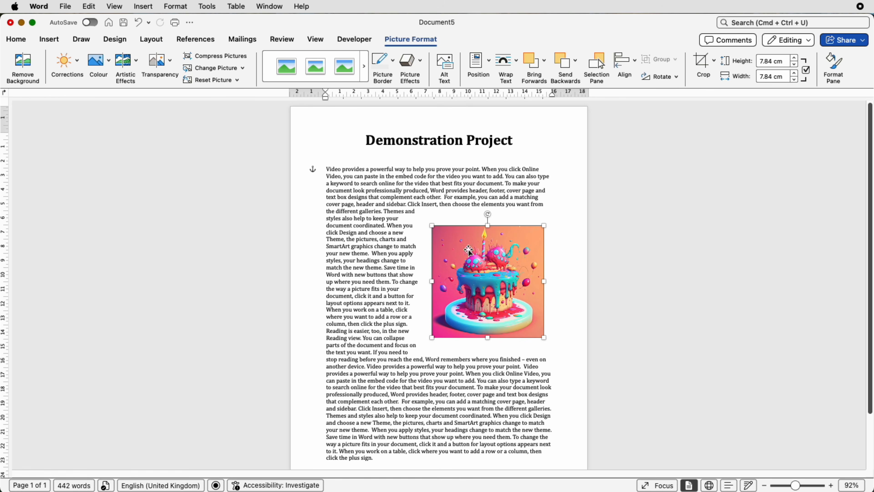
Add the caption "Figure 1- Cake" below the picture
left_click(206, 40)
left_click(400, 69)
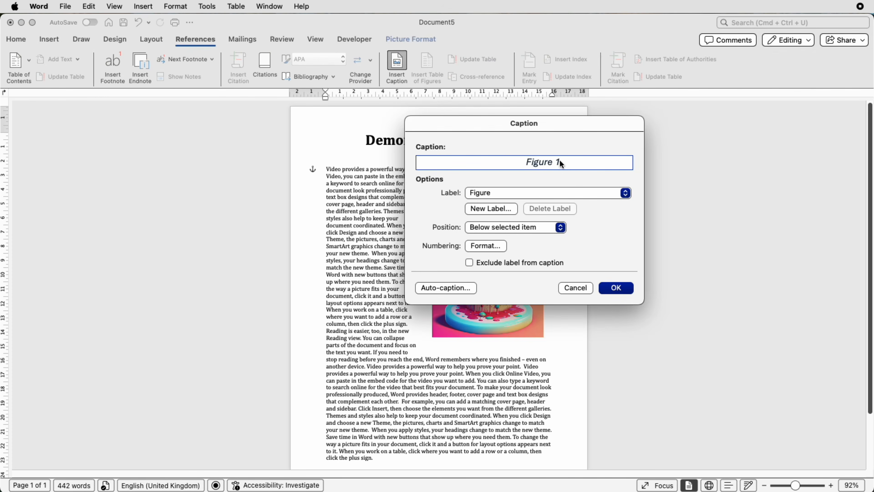
key("BackSpace")
type("- Cake")
left_click(610, 289)
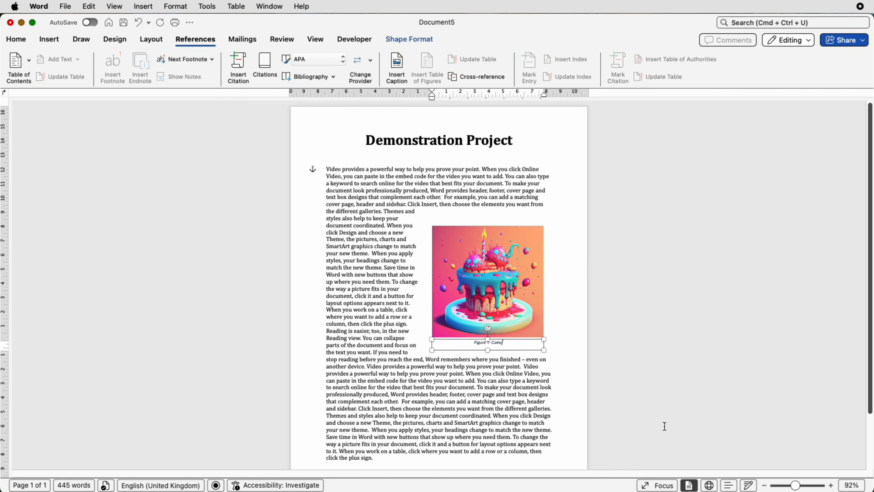
Format the caption text as bold, non-italic Cambria at 10.5 pt with left alignment
left_click_drag(795, 485, 802, 485)
left_click_drag(569, 346, 520, 344)
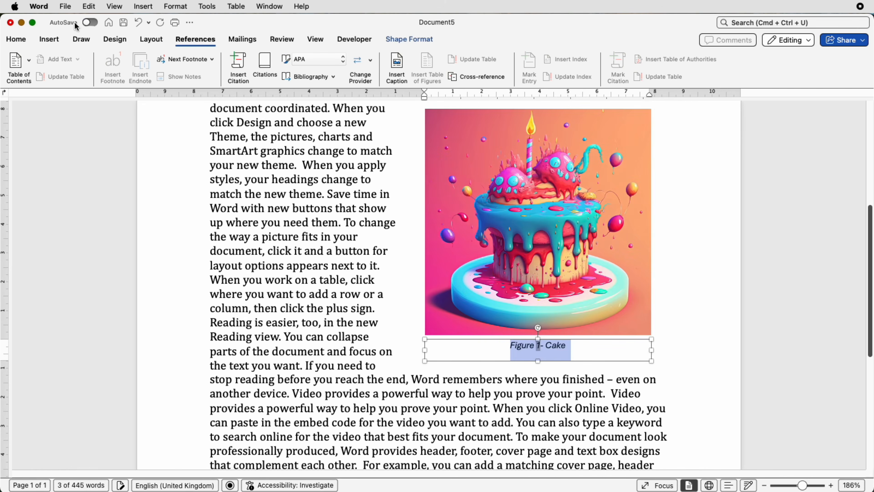
left_click(18, 40)
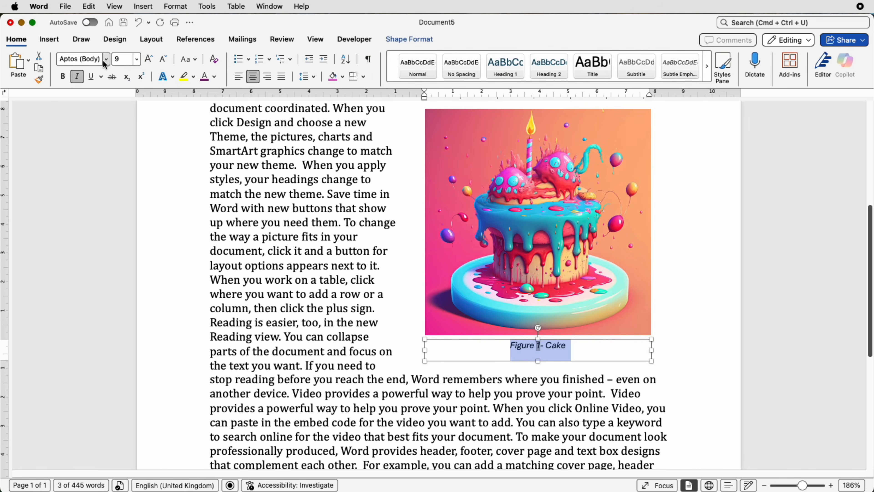
left_click(73, 78)
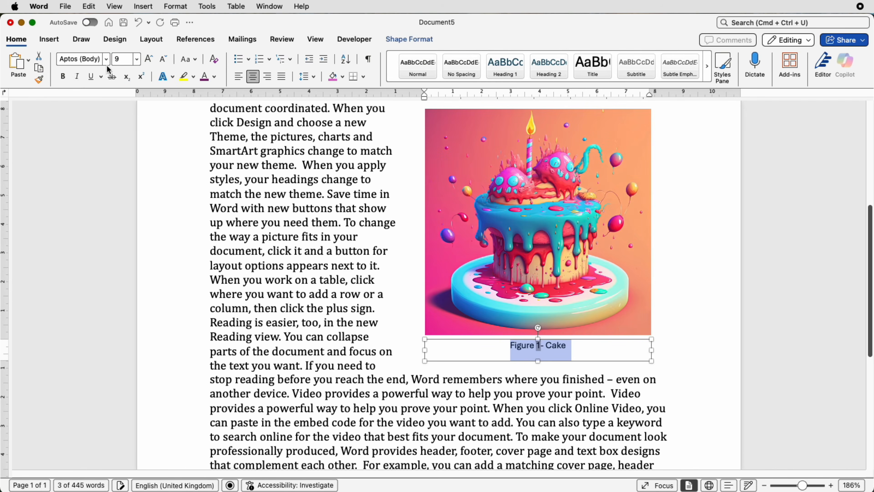
left_click(106, 61)
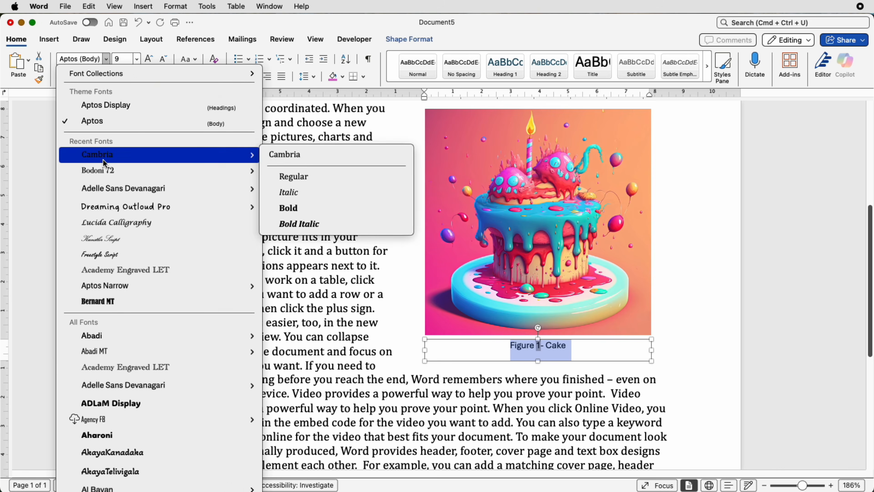
left_click(103, 159)
left_click(148, 59)
left_click(148, 59)
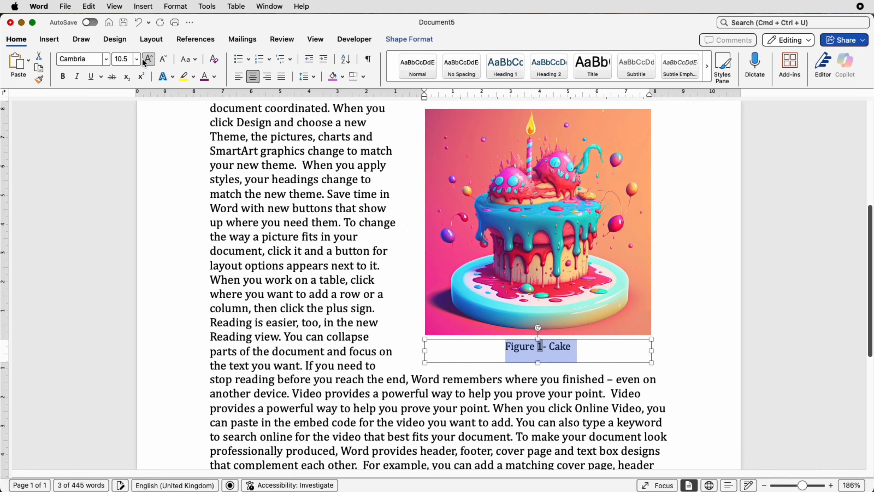
left_click(63, 77)
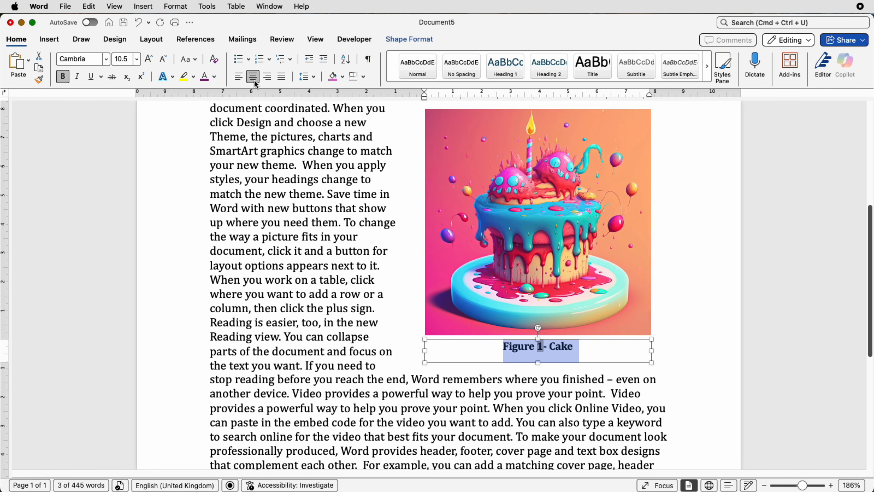
left_click(241, 80)
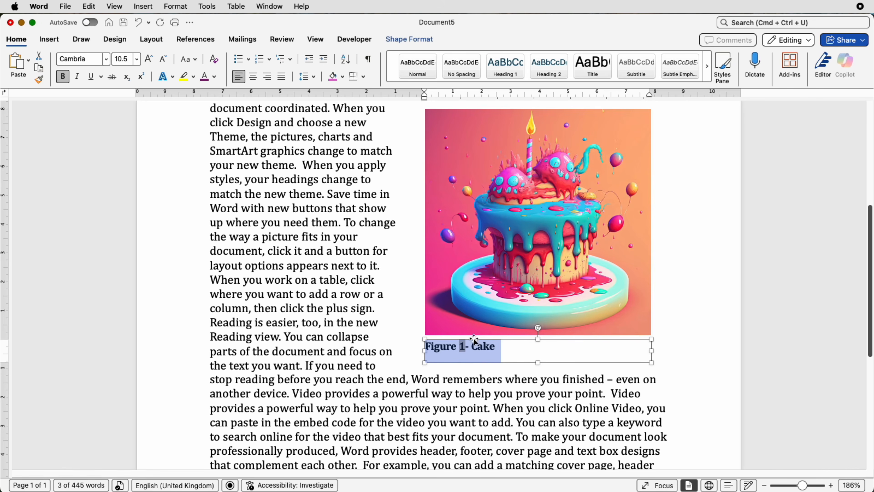
Shift the picture slightly left and place the caption box directly beneath it, flush with its edges
left_click(195, 39)
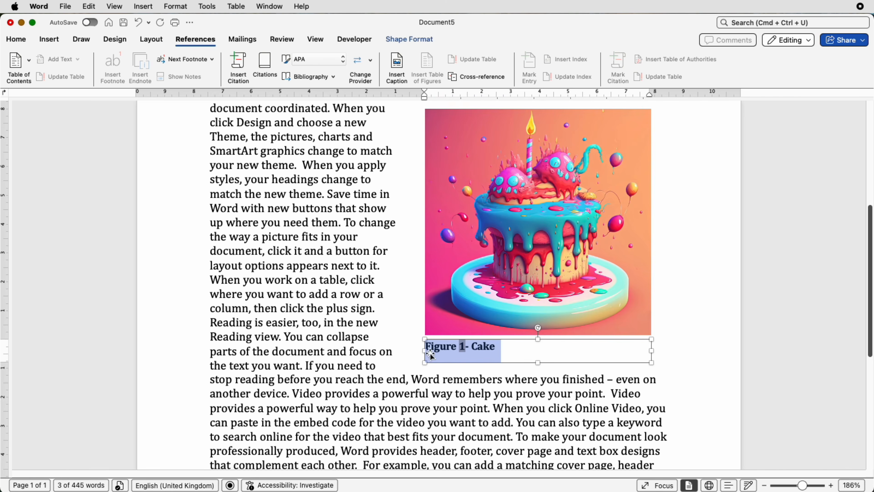
left_click(506, 346)
mouse_move(583, 307)
left_mouse_down()
mouse_move(518, 301)
mouse_move(570, 306)
left_mouse_up()
left_click(508, 346)
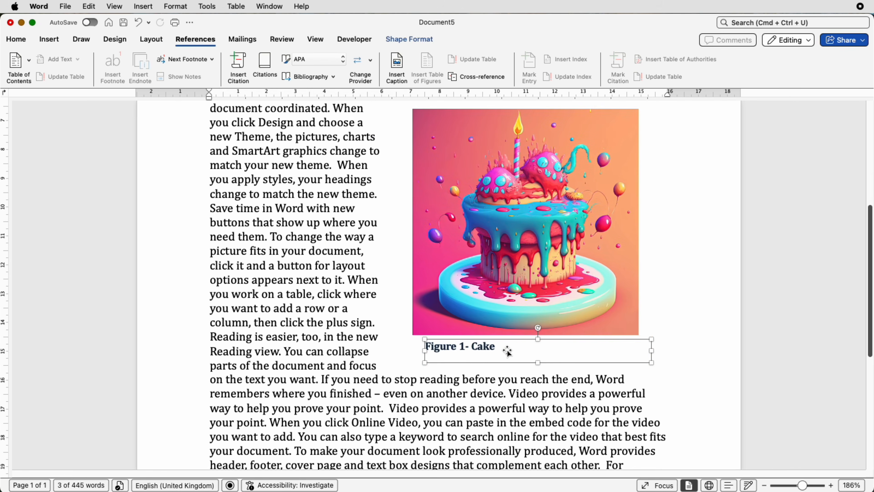
left_click_drag(507, 342, 498, 336)
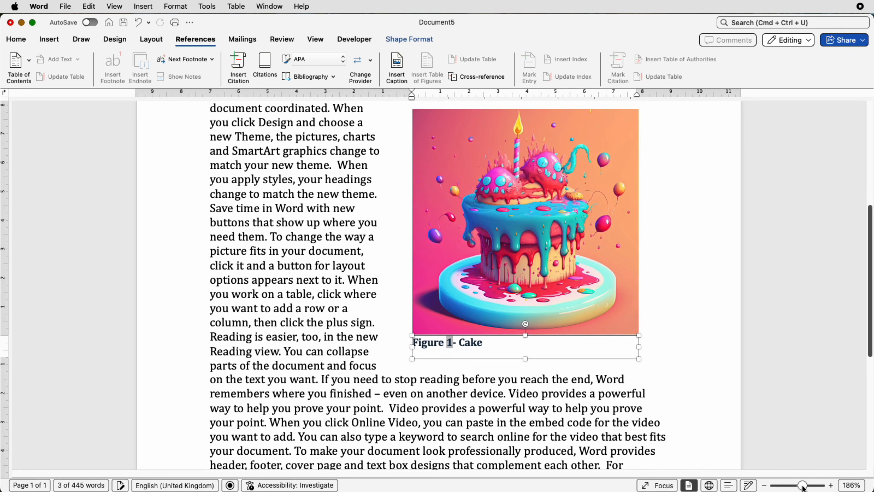
Select the picture together with its caption box and align the two objects with each other
left_click_drag(803, 486, 808, 485)
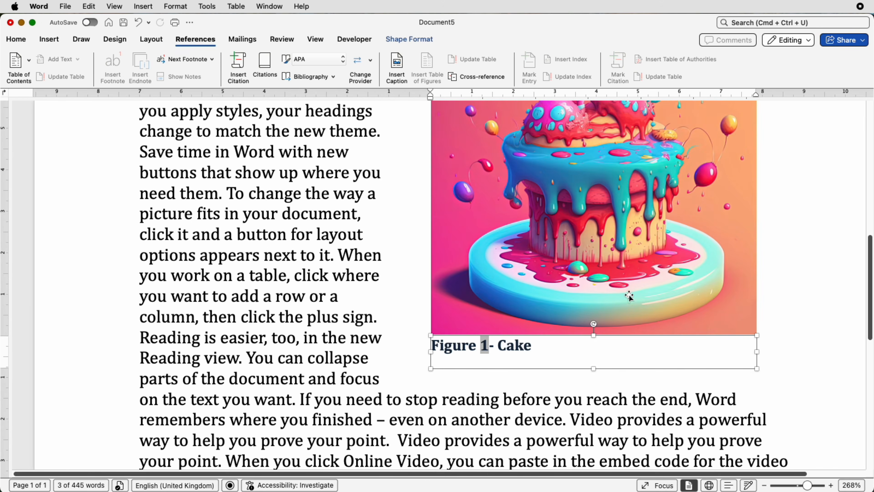
left_click(615, 290)
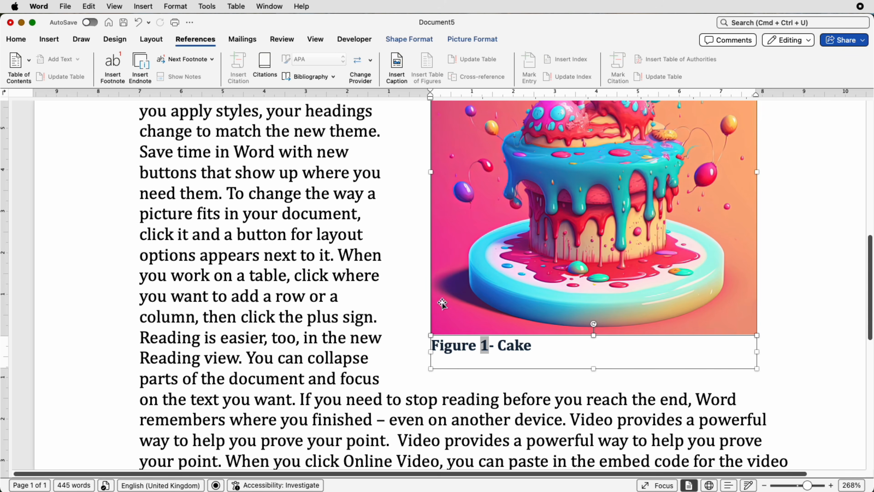
left_click(409, 39)
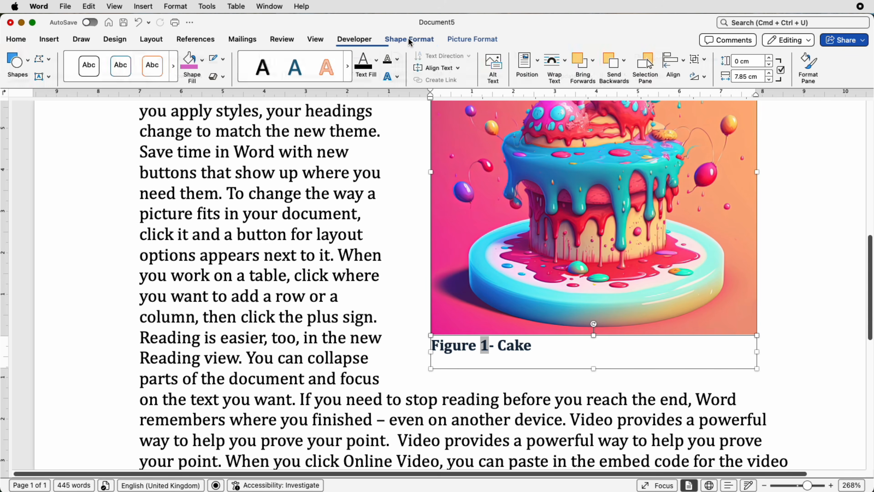
left_click(683, 70)
left_click(689, 105)
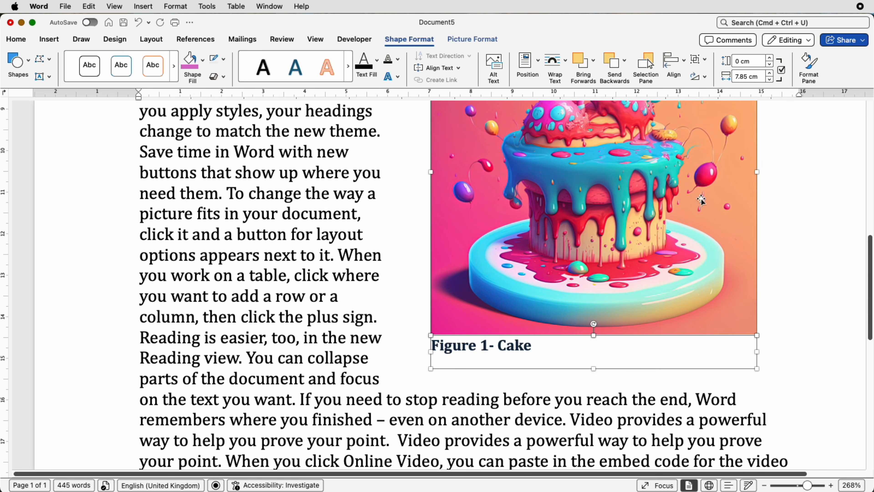
Group the picture with its caption and move the group to the left side of the text
left_click(702, 60)
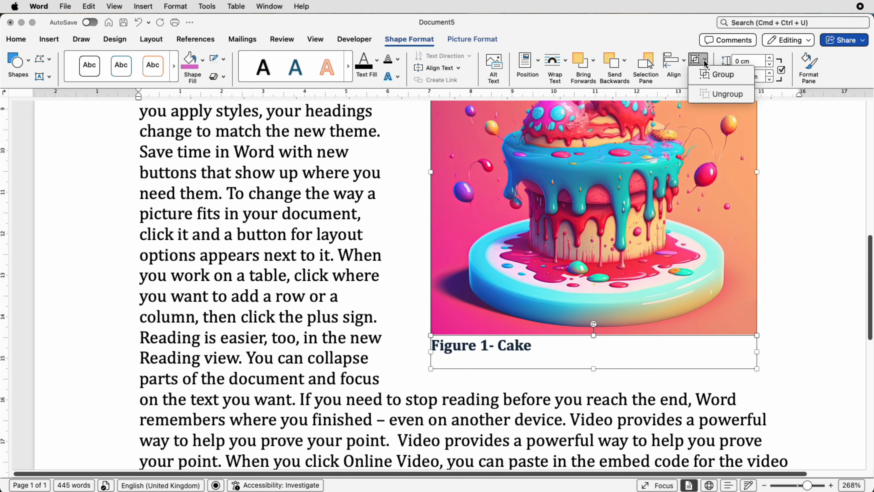
left_click(704, 75)
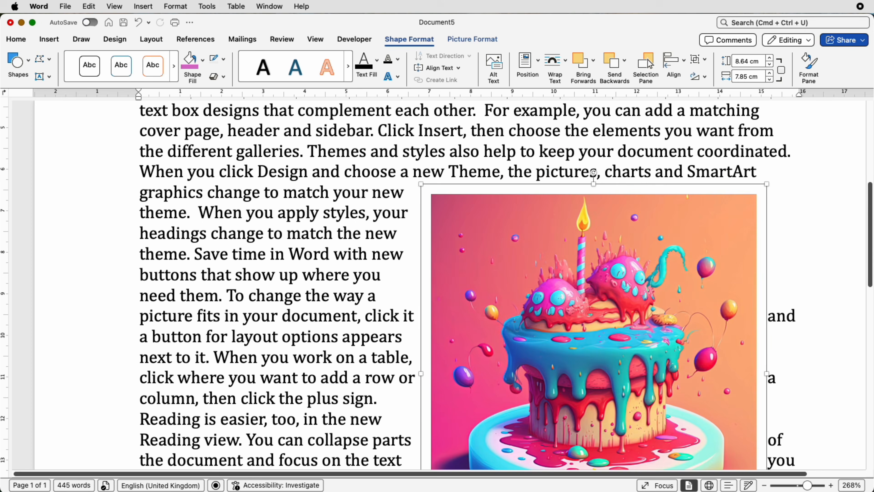
left_click_drag(807, 488, 790, 488)
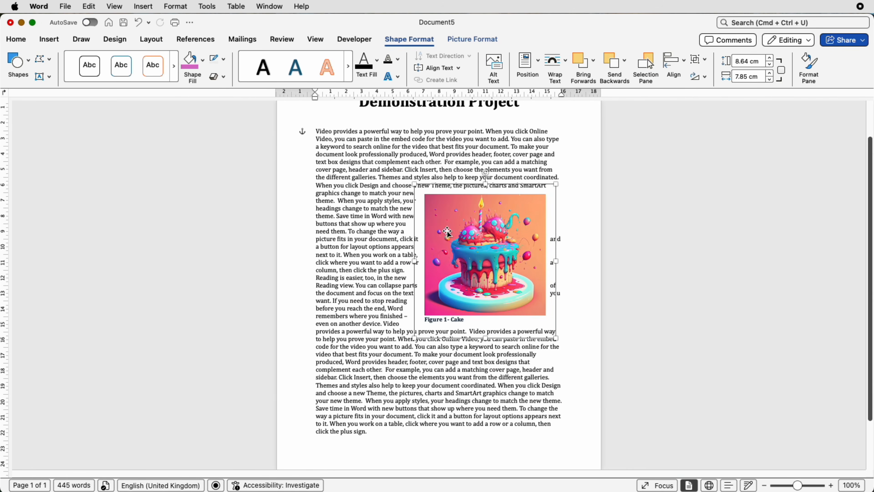
left_click_drag(481, 264, 373, 261)
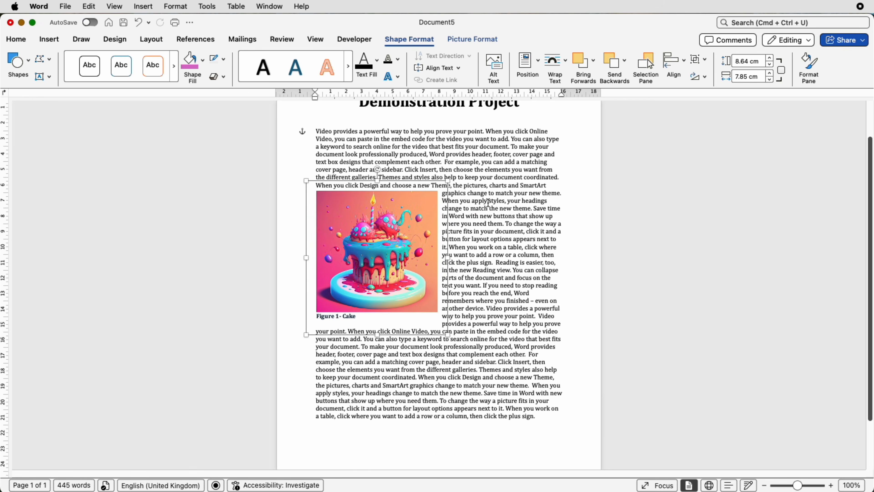
Set the grouped picture and caption's distance from the surrounding text to 1 cm at the top, left and right
left_click(565, 73)
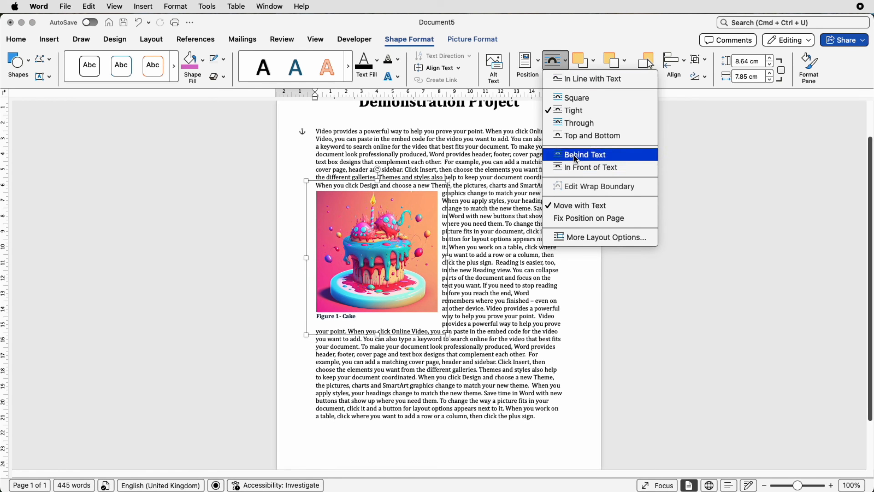
left_click(572, 238)
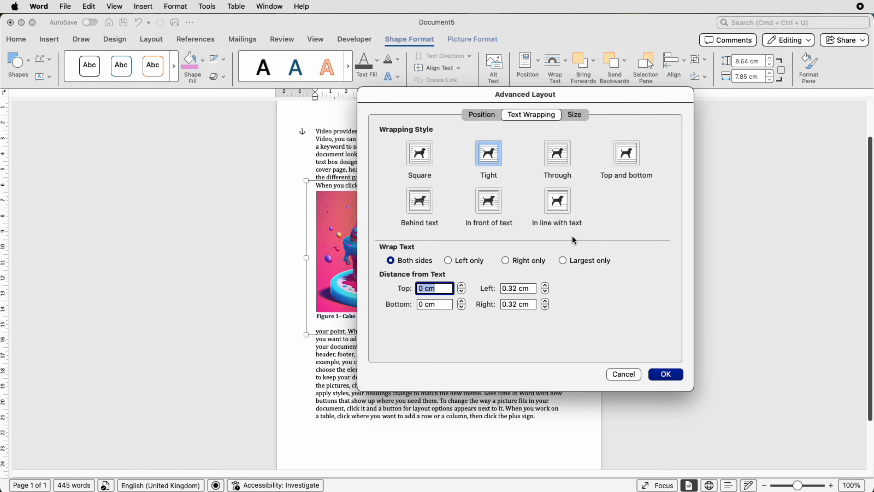
type("1")
left_click(530, 288)
type("1")
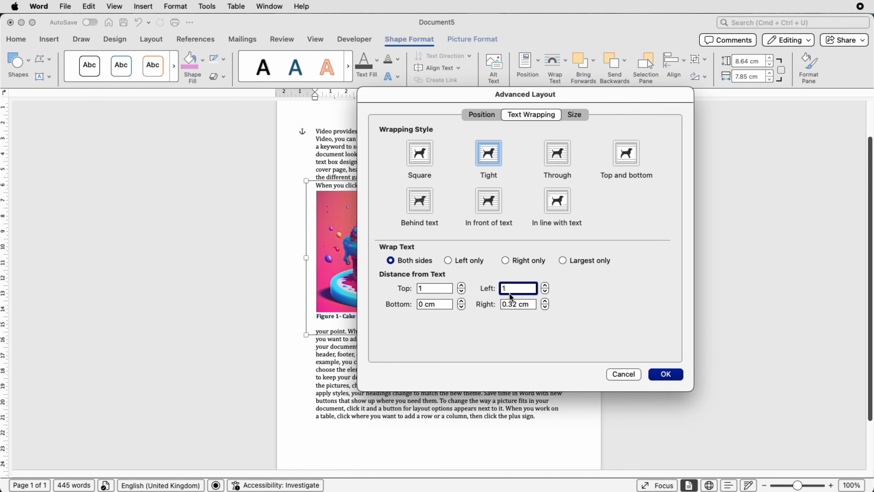
left_click(530, 304)
type("1")
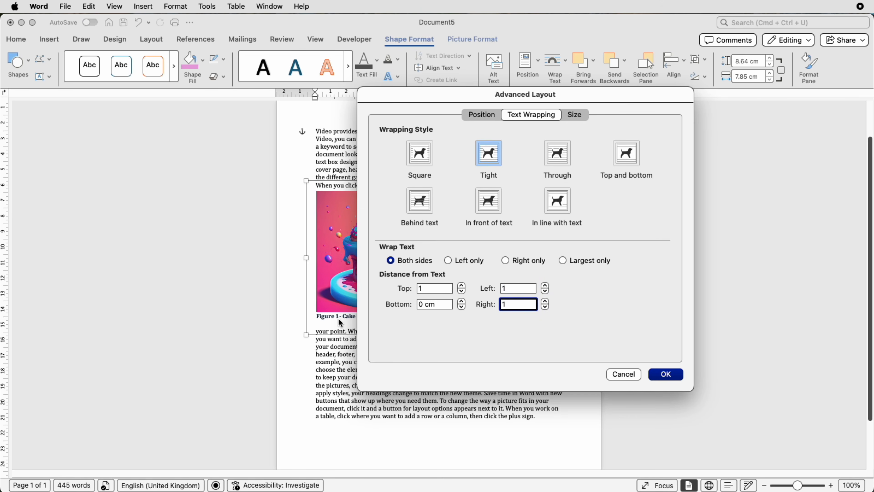
left_click(670, 374)
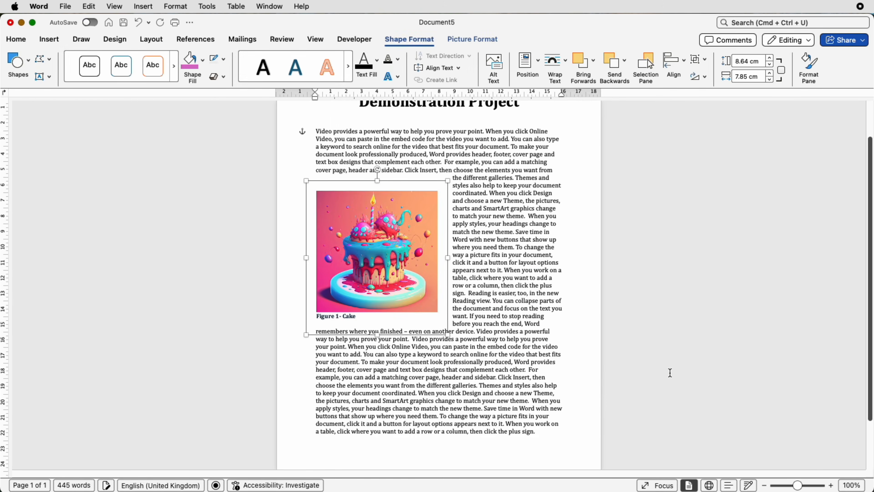
Move the group to the right side of the text and ungroup the picture and caption
left_click_drag(402, 264, 518, 266)
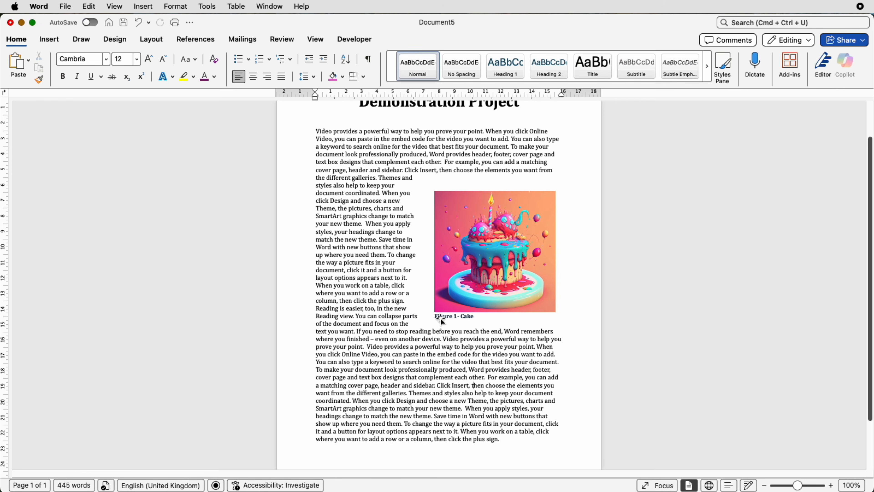
left_click(458, 319)
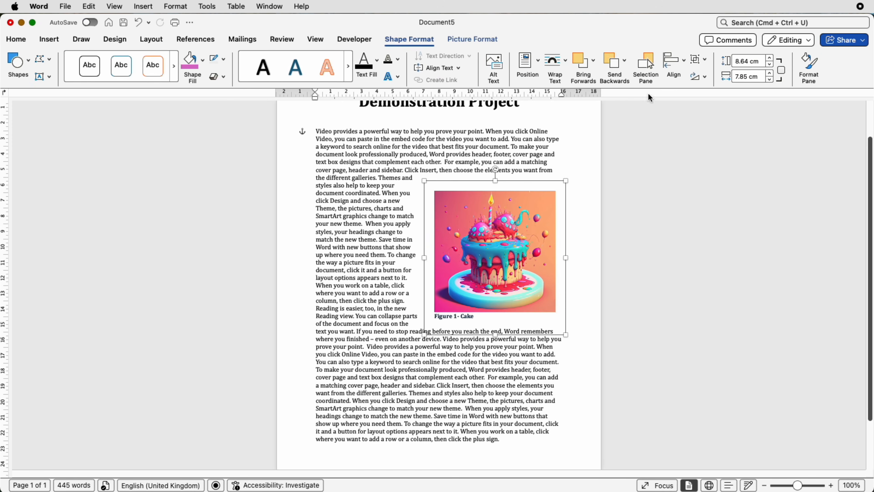
left_click(698, 61)
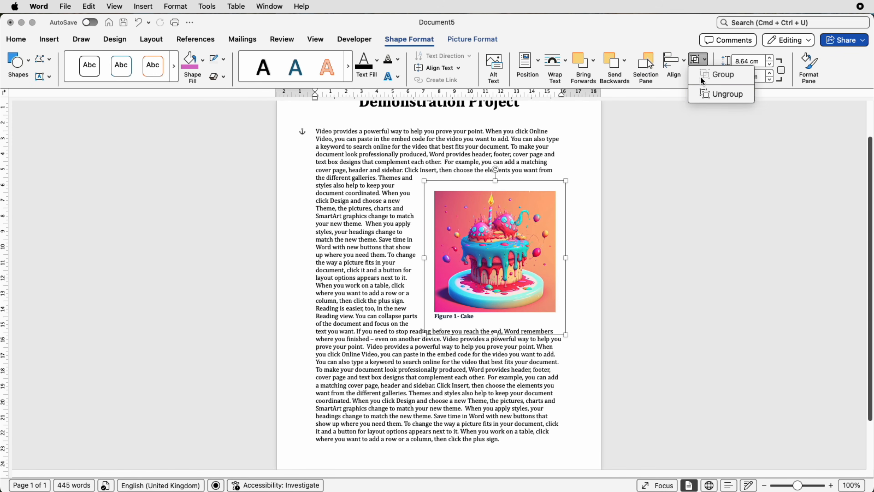
left_click(703, 94)
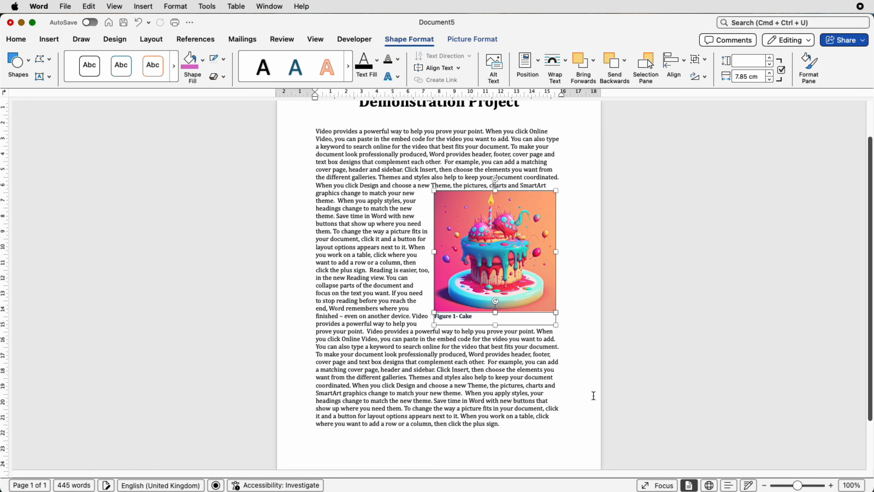
Apply the purple font colour to the whole caption text
key("super+a")
left_click(801, 485)
left_click(24, 40)
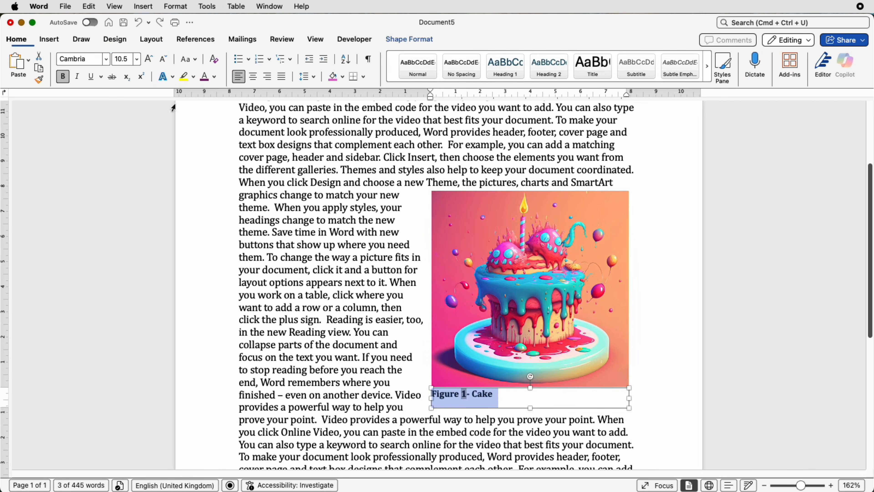
left_click(204, 76)
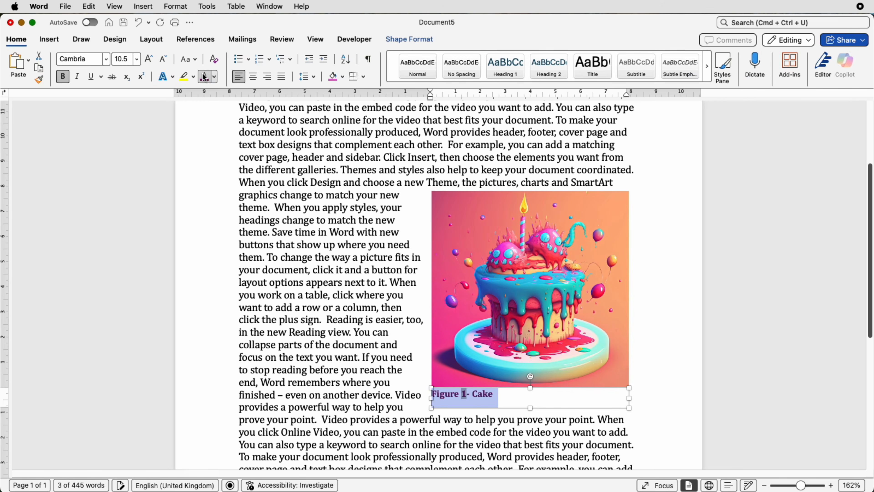
left_click(516, 396)
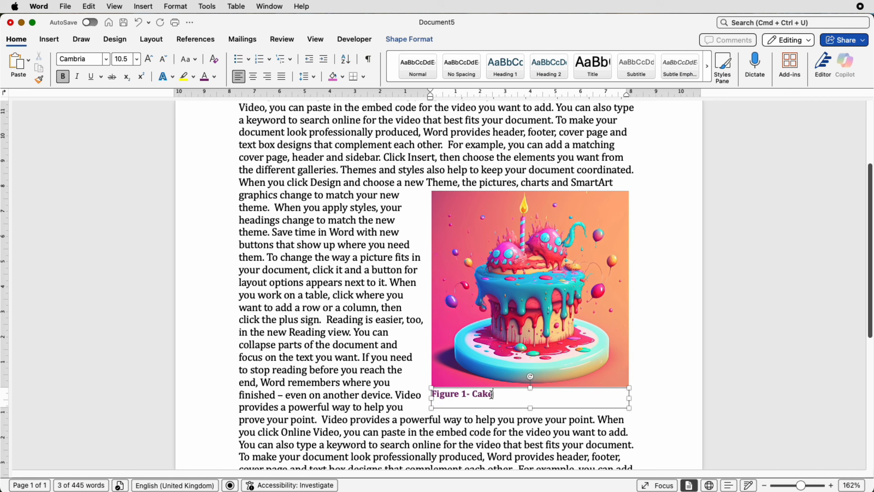
left_click(648, 413)
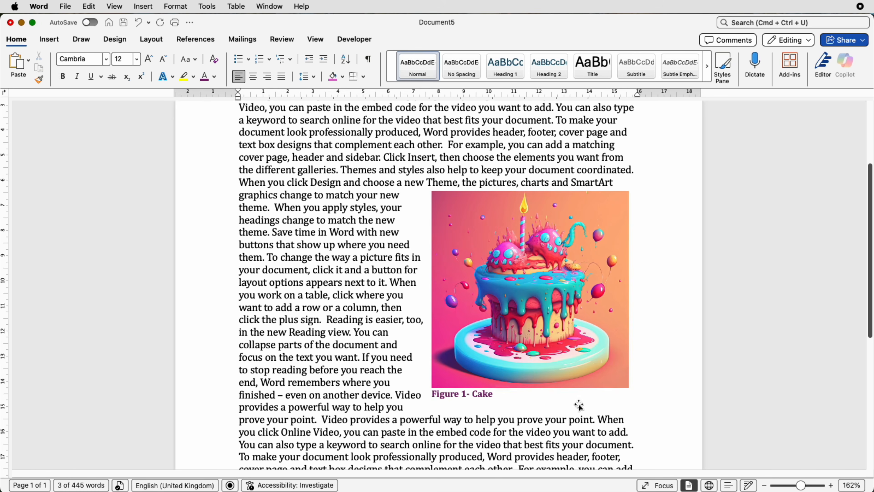
Nudge the caption box slightly down from the picture and reduce the box's height from its lower edge
left_click(579, 407)
key("Down")
key("Down")
key("Down")
key("Down")
key("Down")
key("Down")
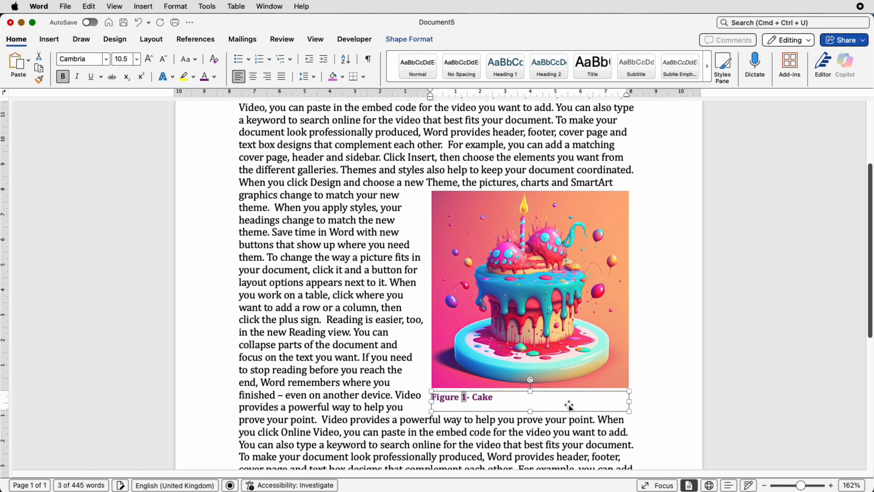
left_click_drag(530, 411, 530, 406)
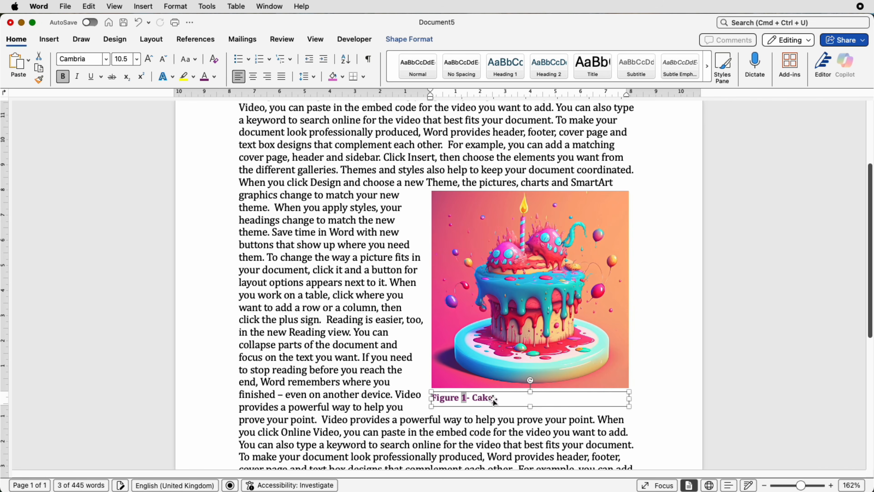
Select the picture together with its caption box and group them again
left_click(500, 376)
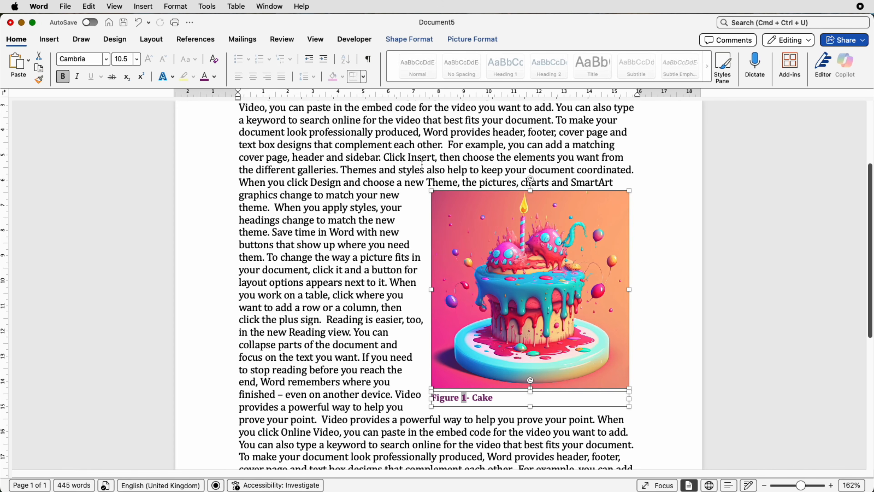
left_click(409, 39)
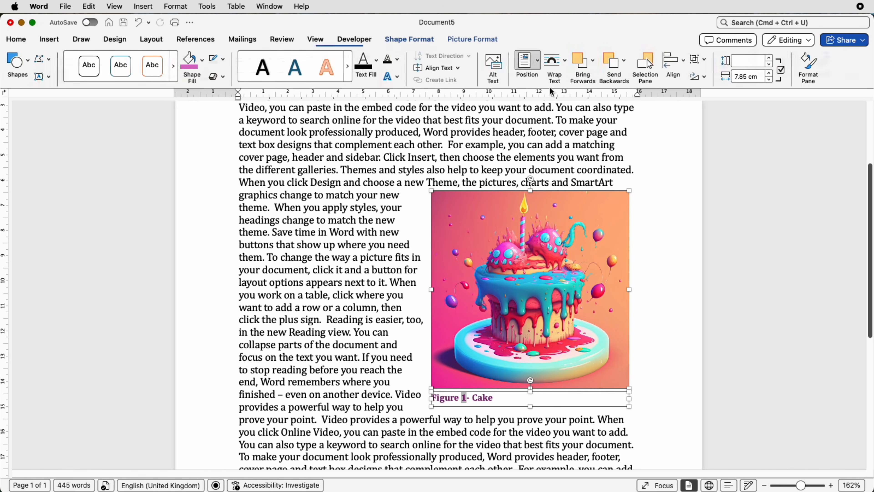
left_click(703, 62)
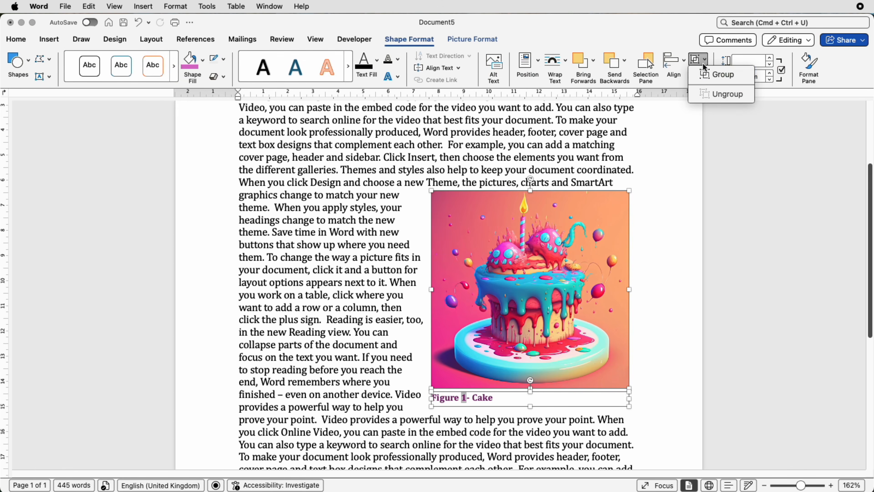
left_click(720, 75)
left_click(667, 222)
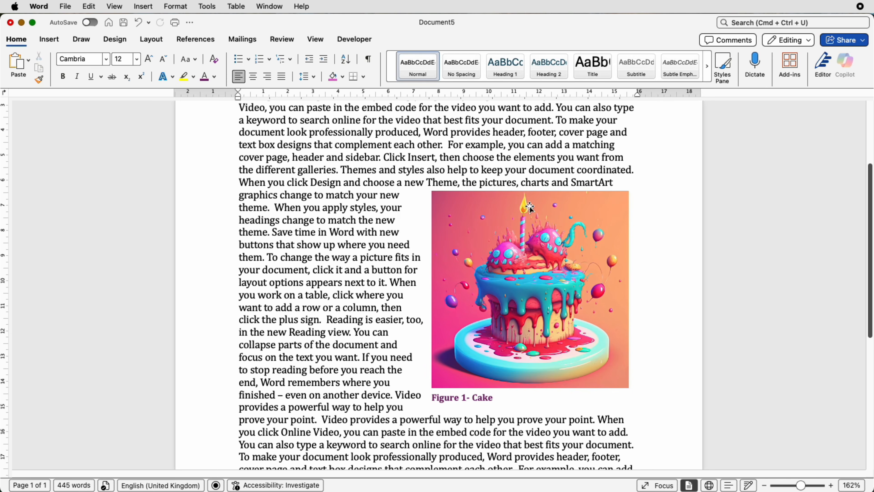
Set the regrouped object's text wrapping distances to 1 cm on the left, right and top
left_click(553, 278)
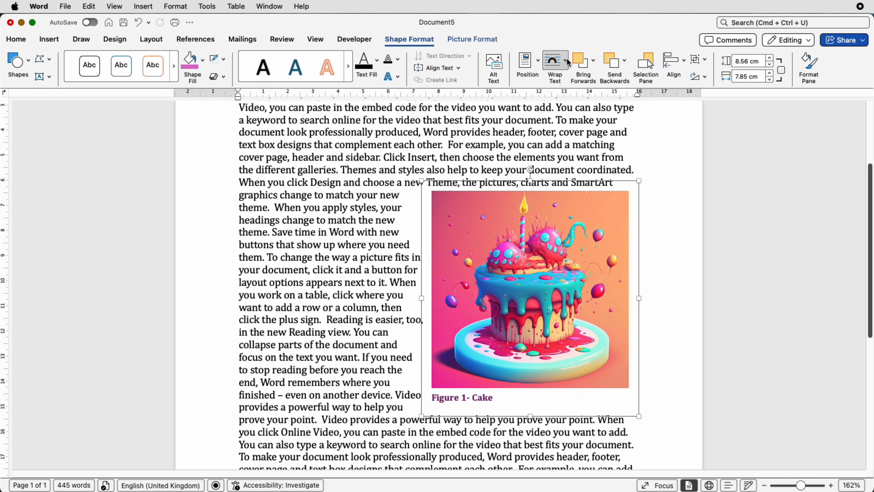
left_click(569, 63)
left_click(572, 237)
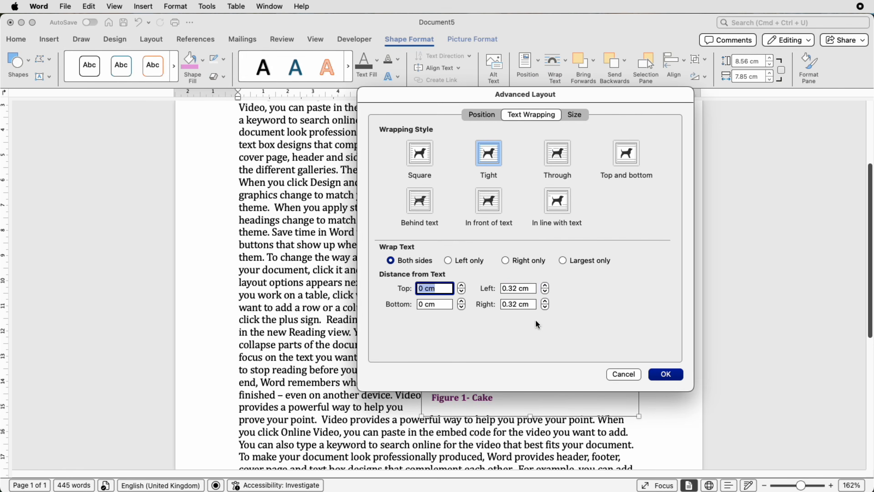
left_click(532, 290)
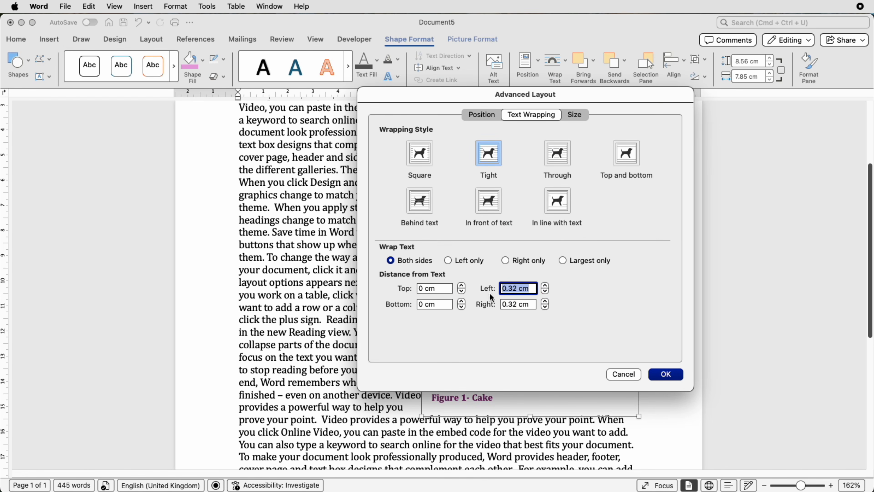
type("1")
left_click(511, 304)
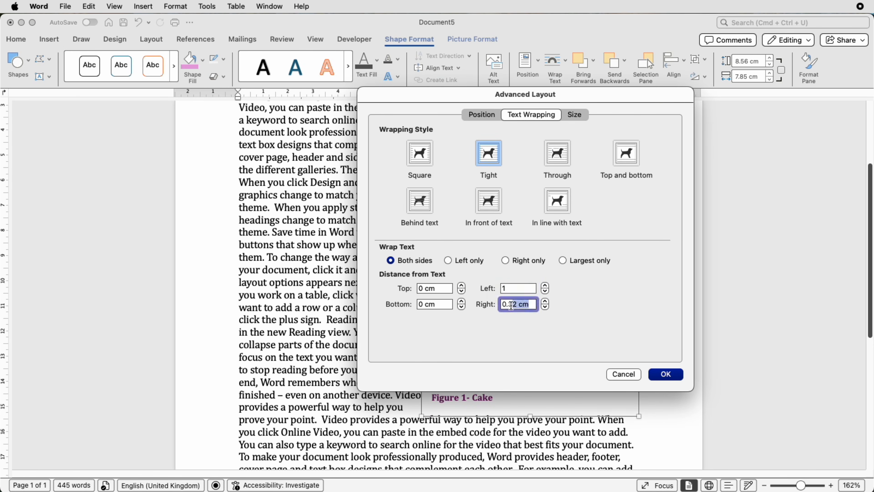
type("1")
left_click(437, 288)
type("1")
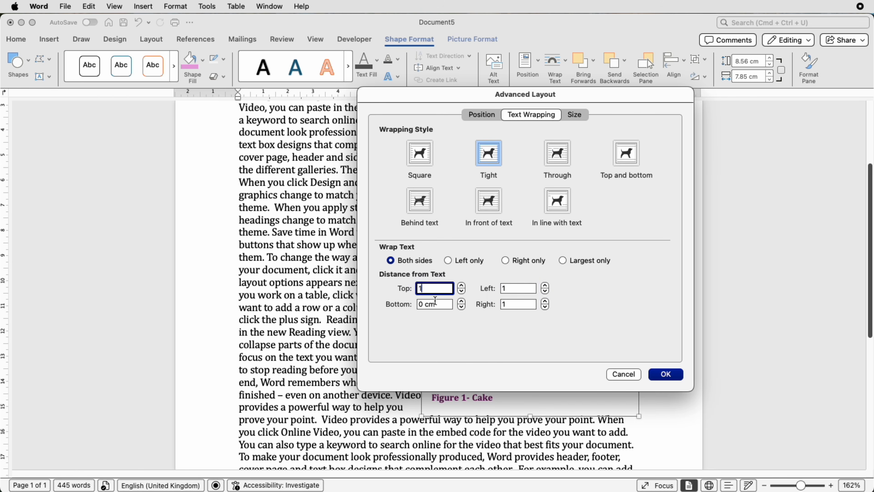
left_click(666, 375)
Move the group to the left side of the text, higher on the page, and reduce its top distance from the text
left_click_drag(552, 298, 552, 281)
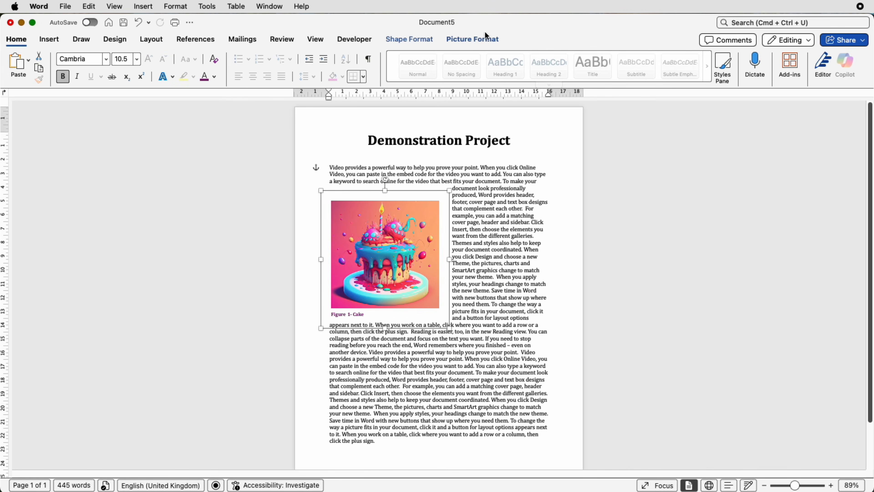
left_click(474, 41)
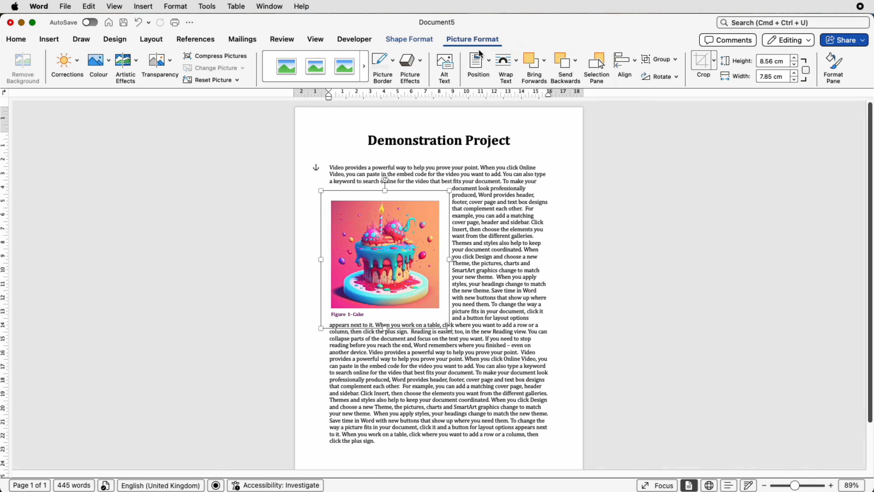
left_click(514, 67)
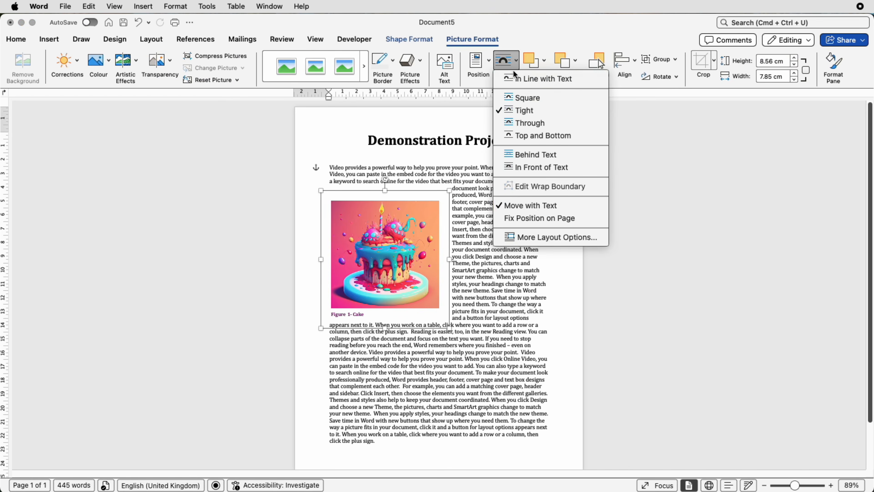
left_click(526, 237)
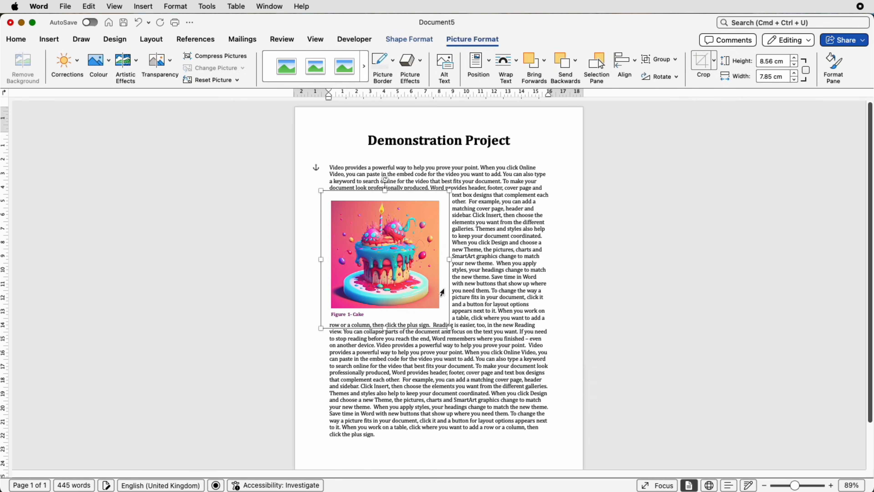
left_click(495, 262)
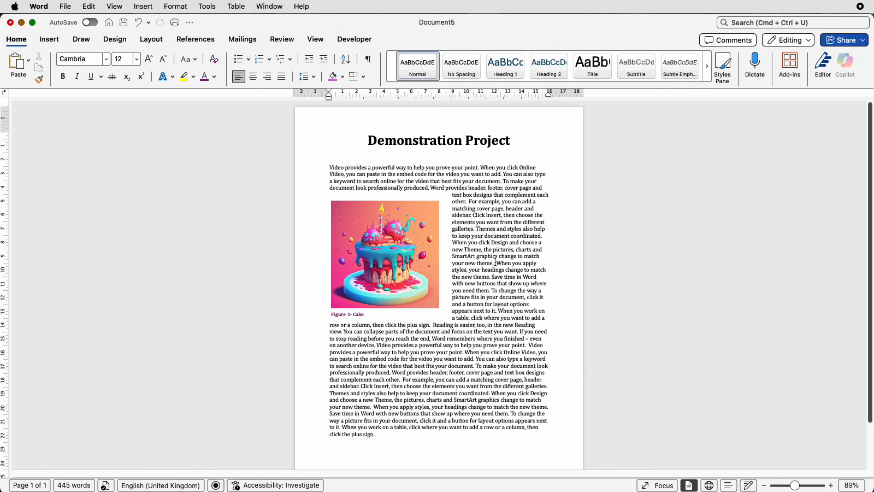